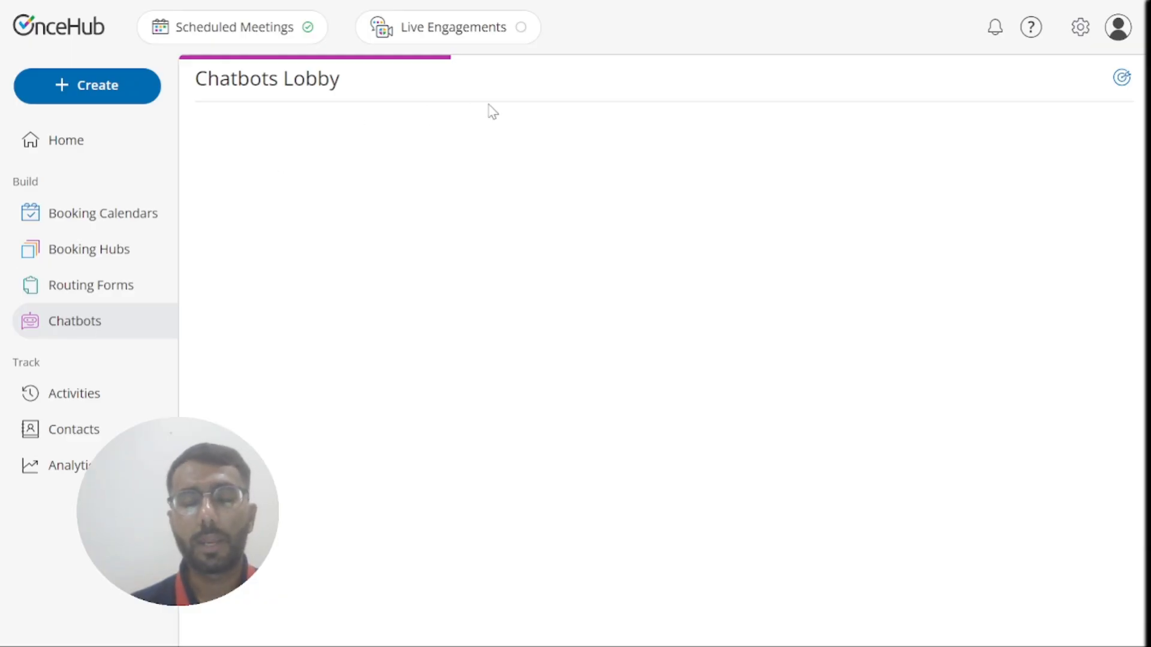
# Step: Open the driver-hiring chatbot's Flow Builder and scroll the interactions down to item 6
pyautogui.click(285, 261)
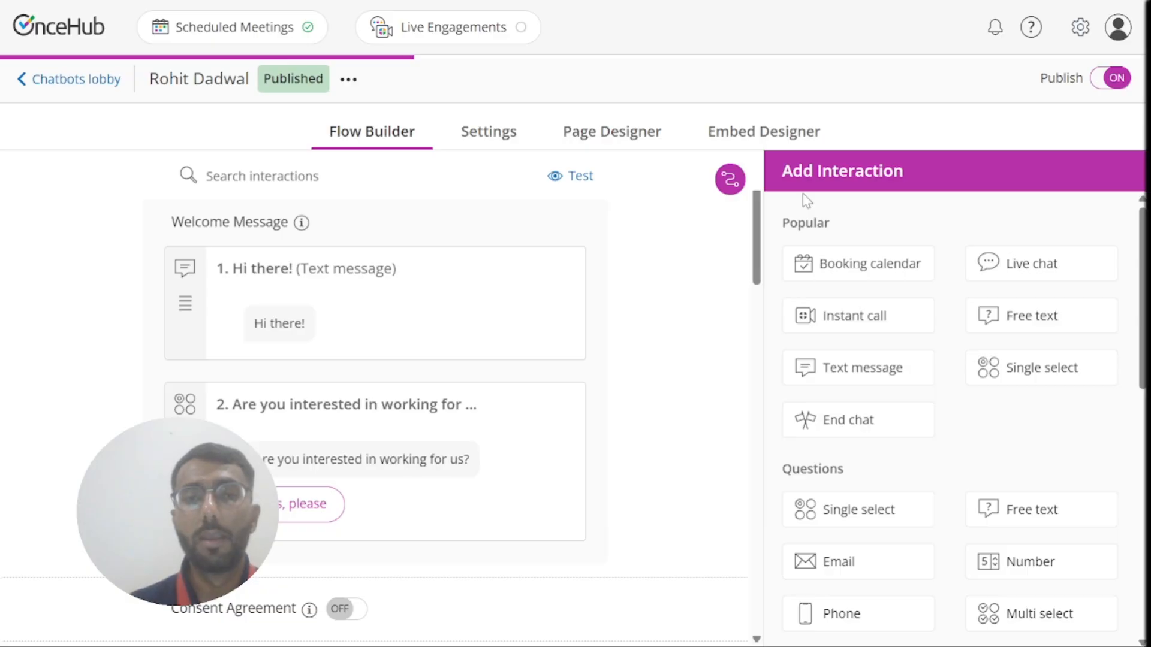
pyautogui.moveTo(763, 255); pyautogui.dragTo(763, 380)
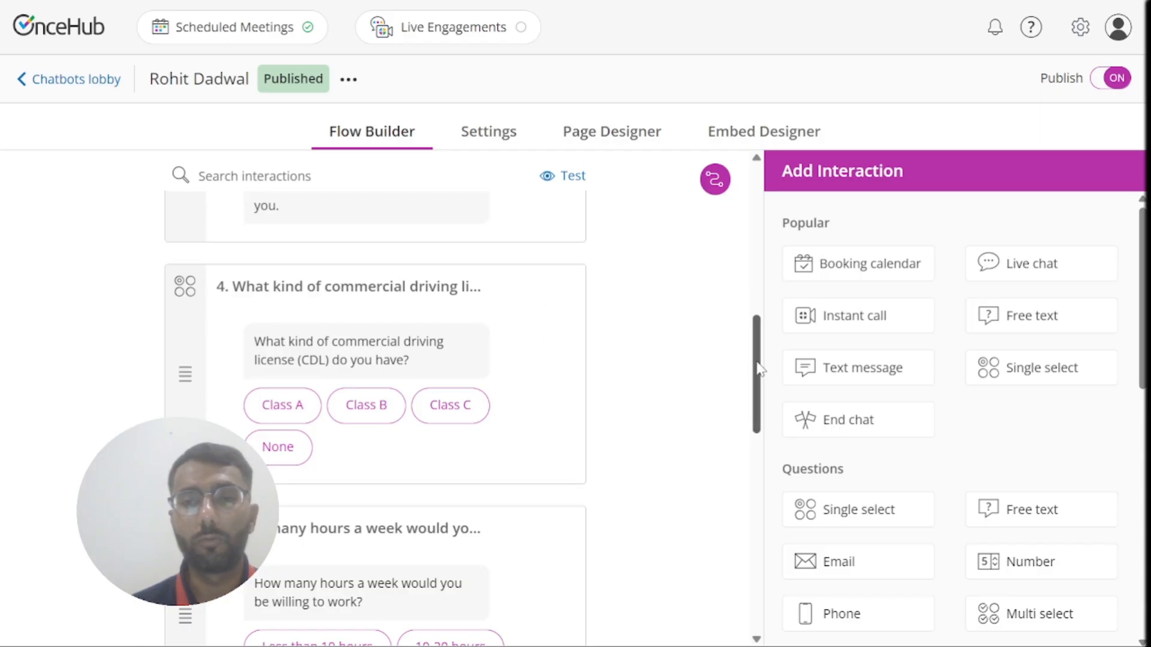
pyautogui.moveTo(757, 367); pyautogui.dragTo(763, 432)
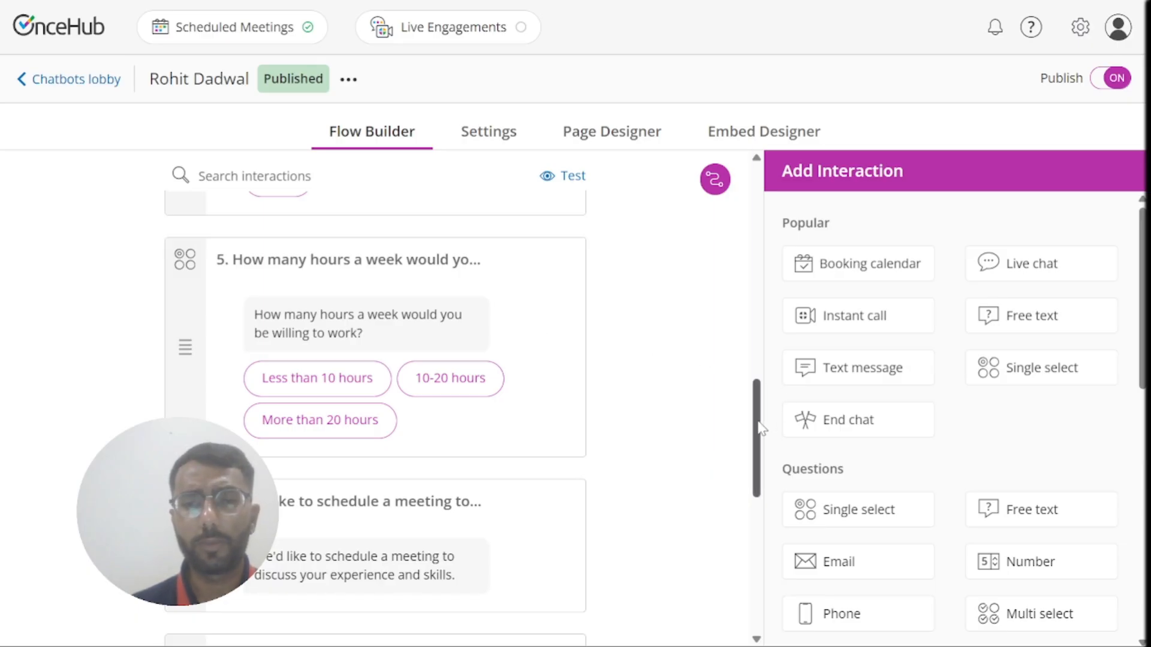
pyautogui.moveTo(755, 423); pyautogui.dragTo(759, 463)
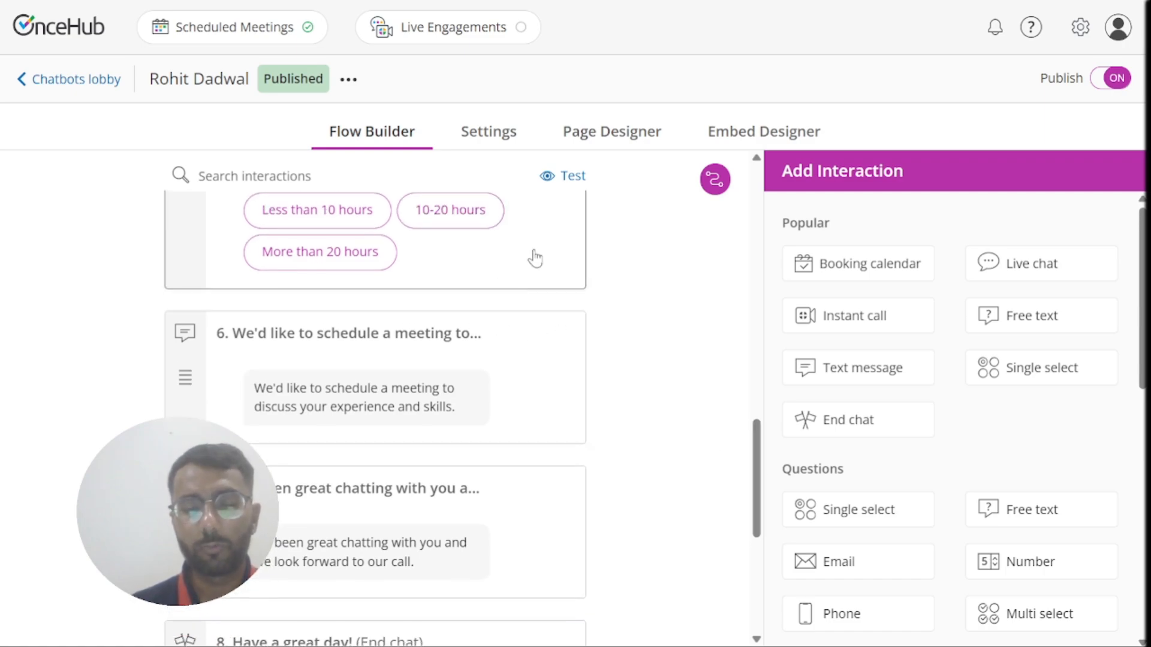
# Step: Inspect the meeting-scheduling message's settings and close them without changes
pyautogui.click(500, 393)
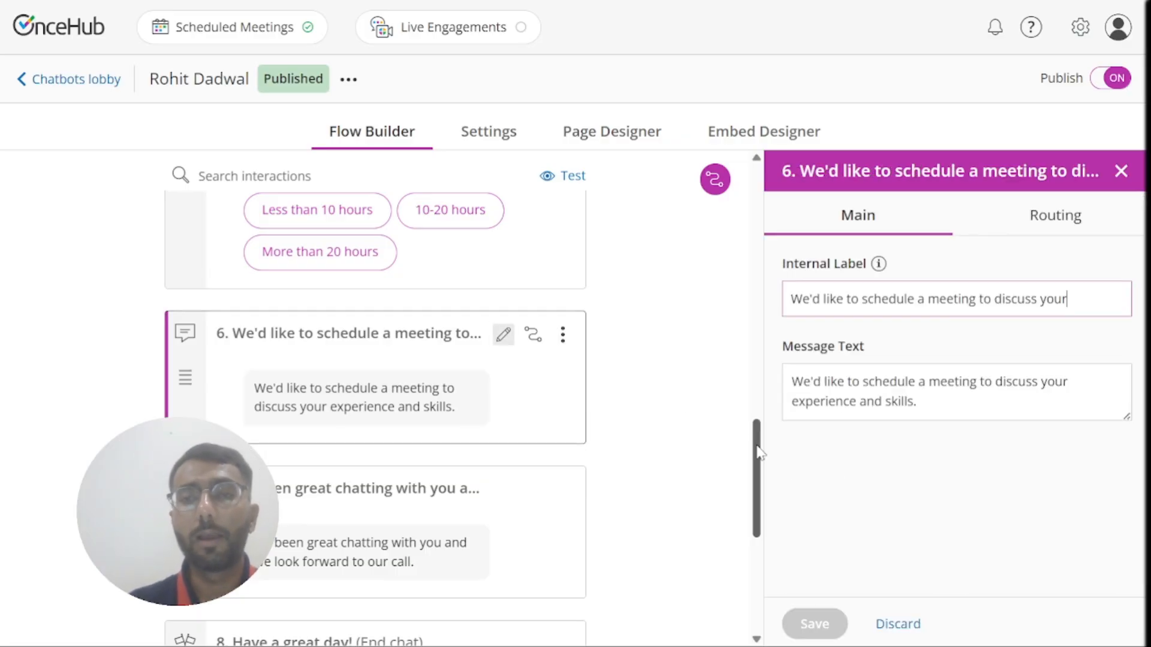
pyautogui.click(1121, 172)
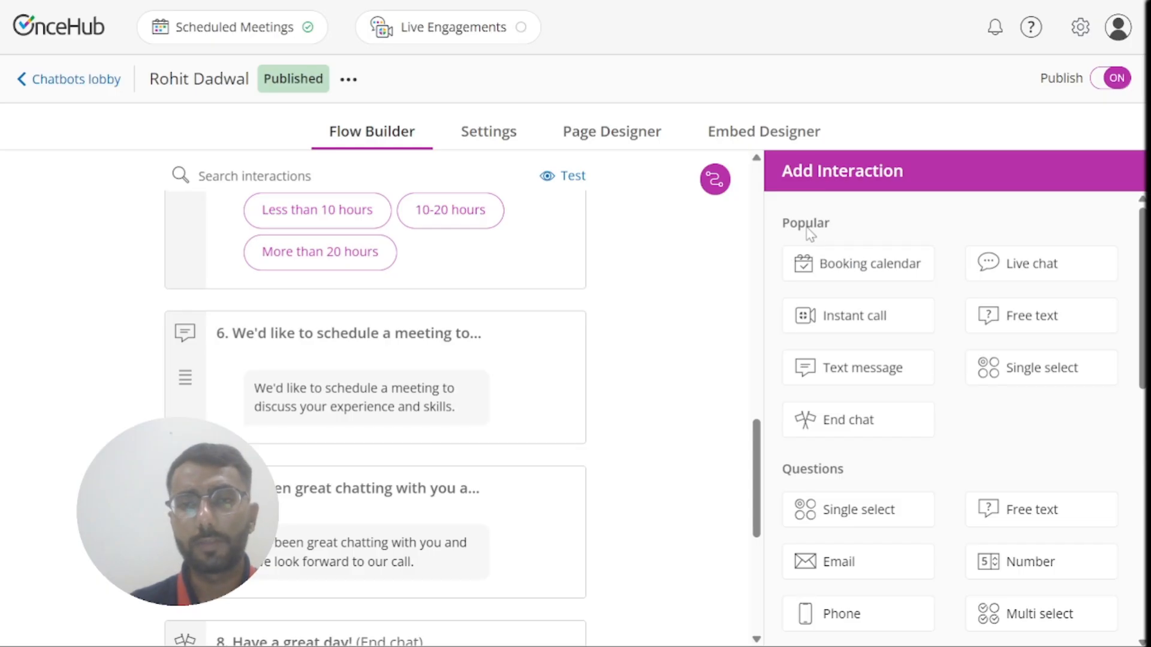
pyautogui.scroll(-10, 1145, 259)
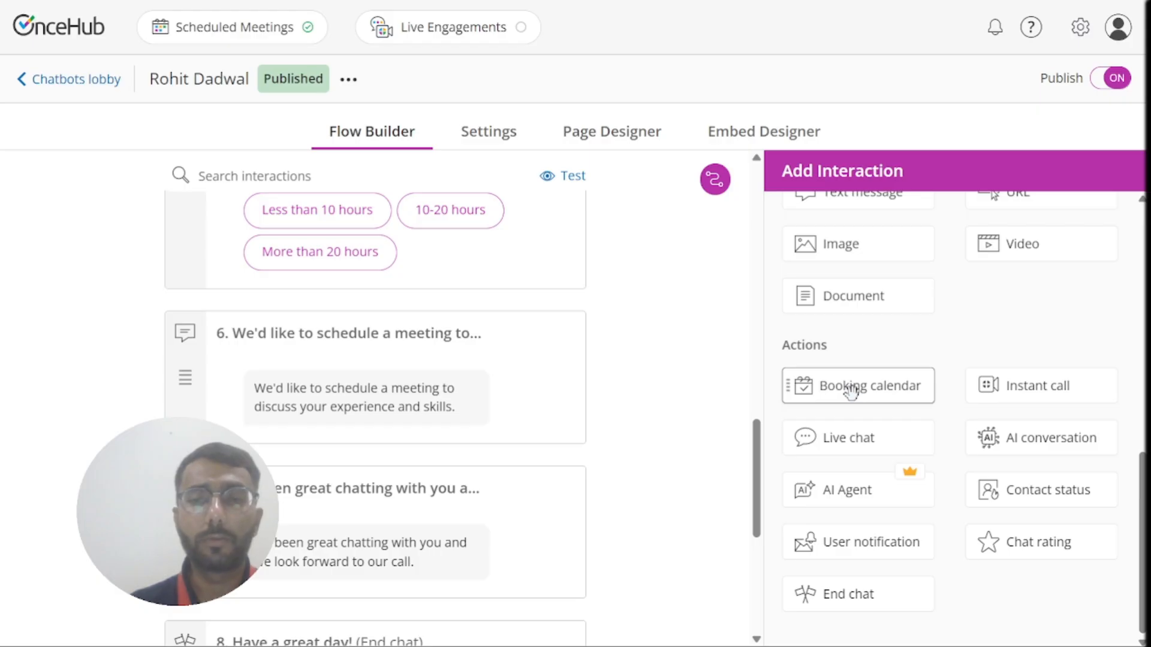
# Step: Insert a booking calendar step labelled 'Hiring for Drivers' after message 6, link a calendar, and save
pyautogui.moveTo(851, 390); pyautogui.dragTo(356, 509)
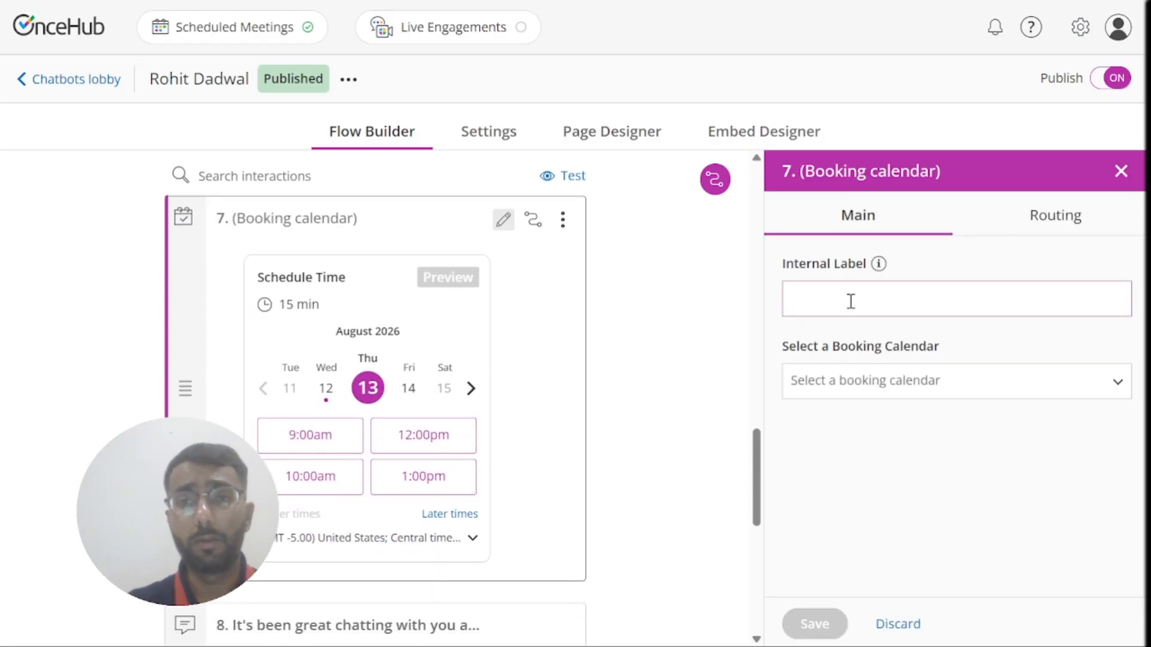
pyautogui.write('H')
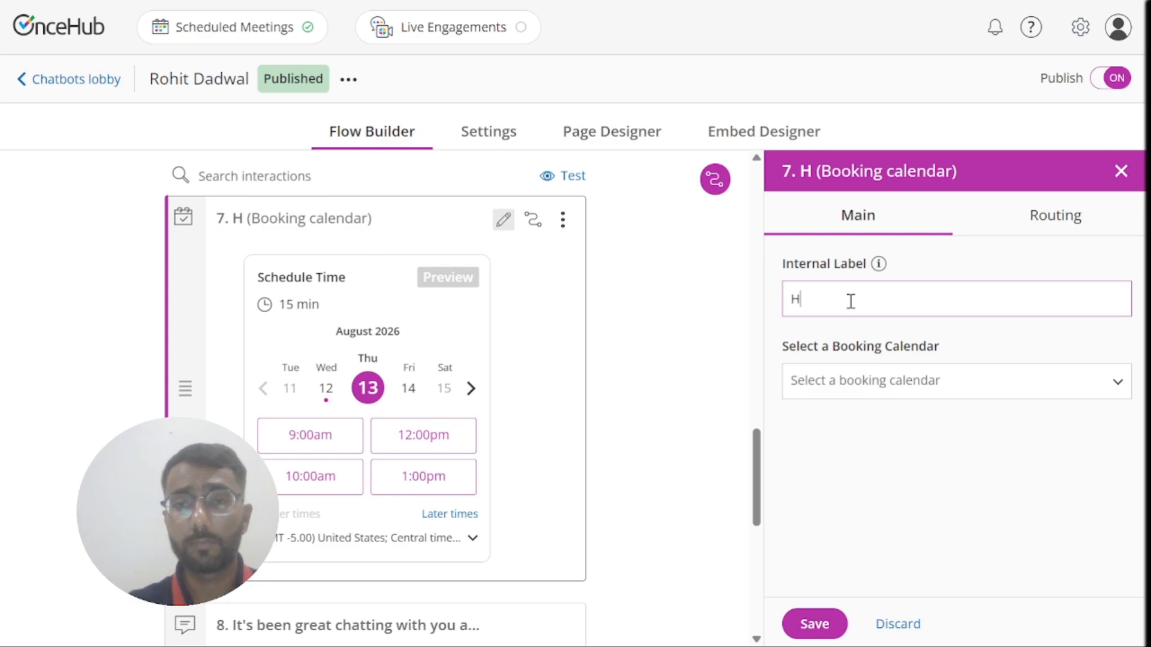
pyautogui.write('iring ')
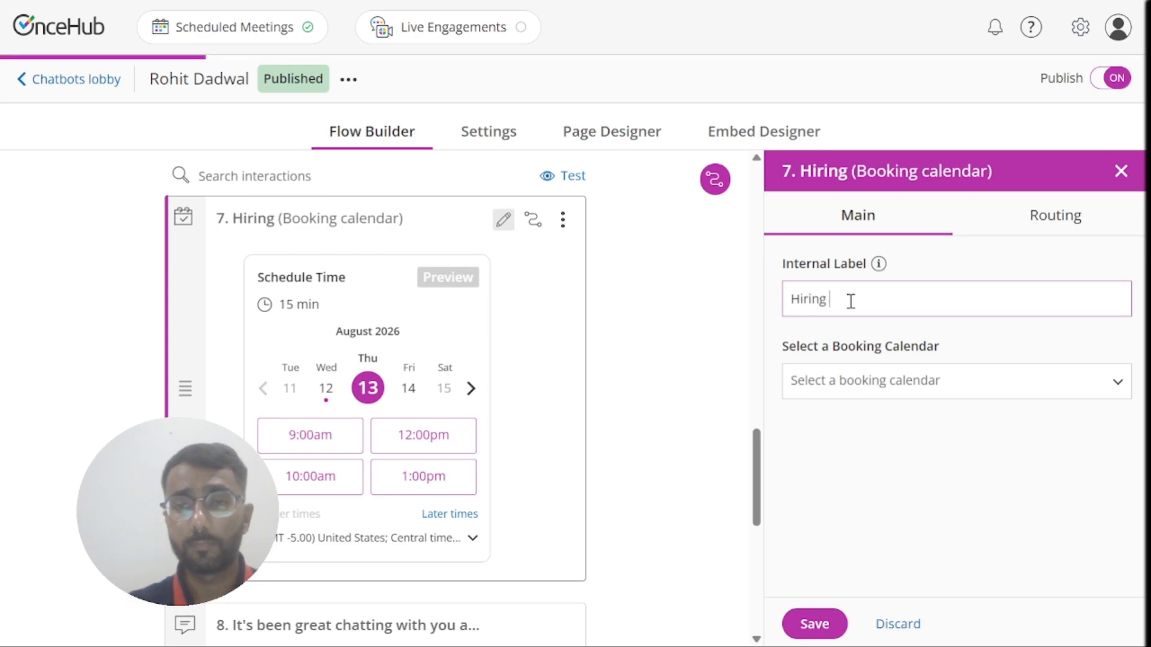
pyautogui.write('for Drivers')
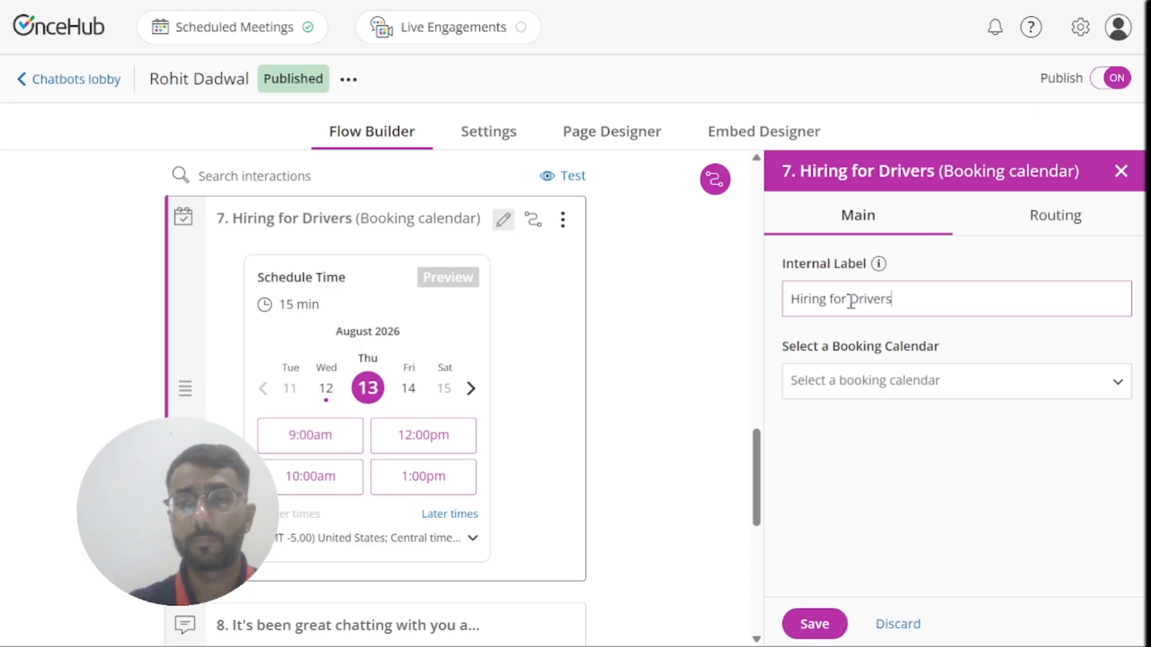
pyautogui.click(915, 393)
pyautogui.click(837, 505)
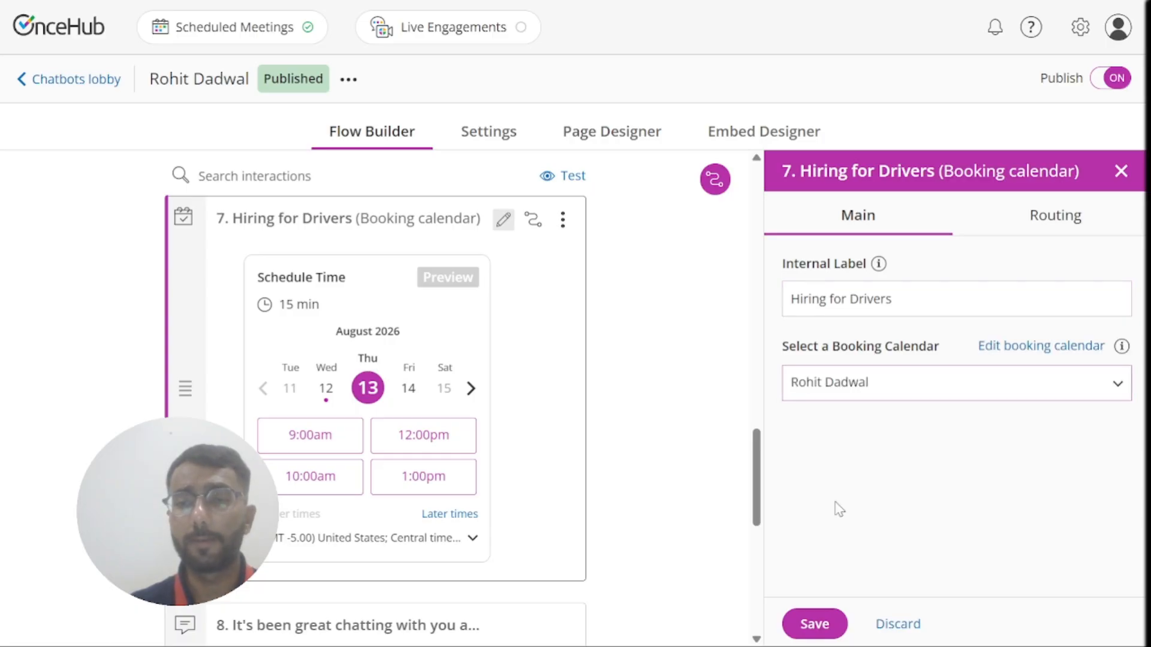
pyautogui.click(810, 624)
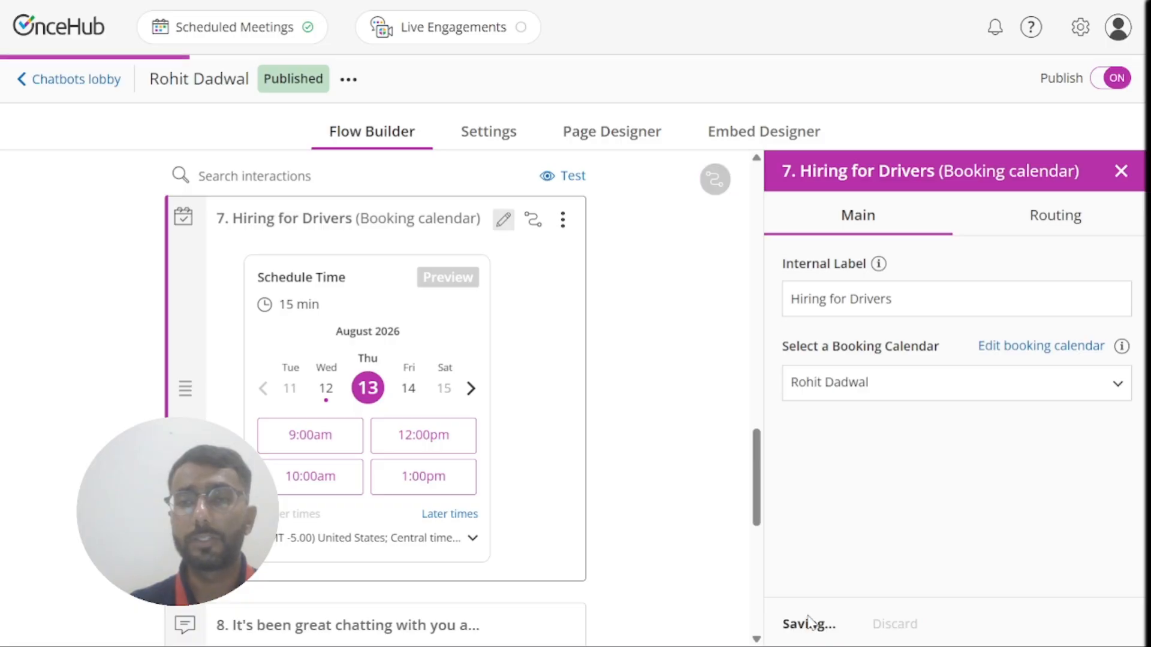
pyautogui.click(1121, 172)
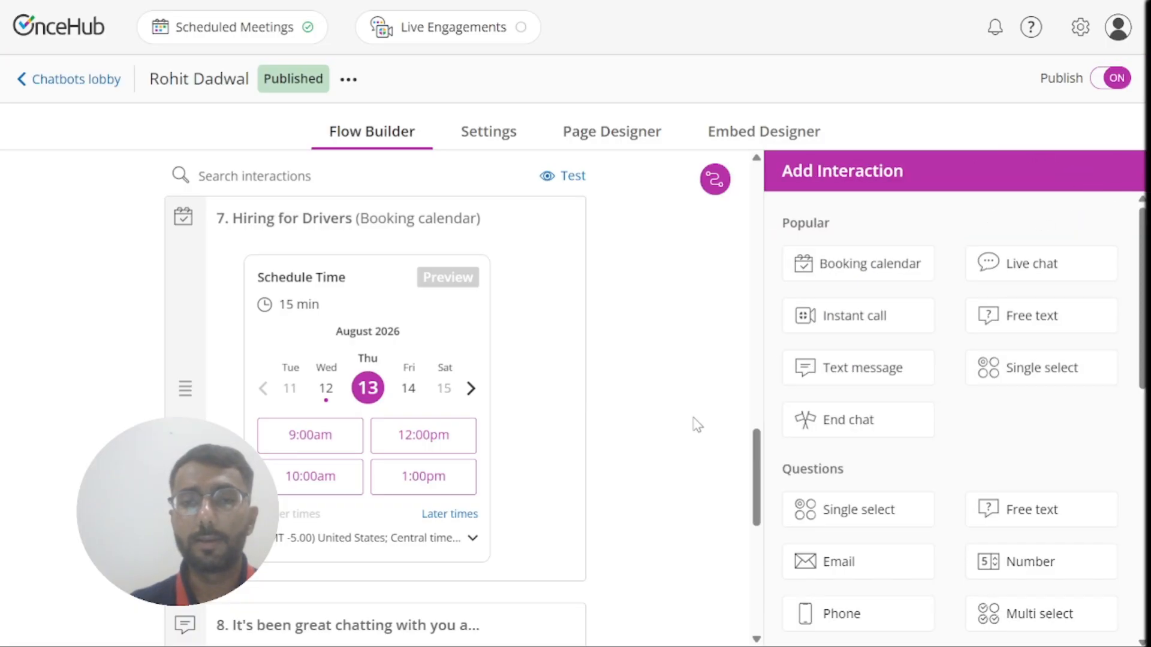
# Step: Review the driving license question's routing rules
pyautogui.moveTo(757, 467); pyautogui.dragTo(753, 329)
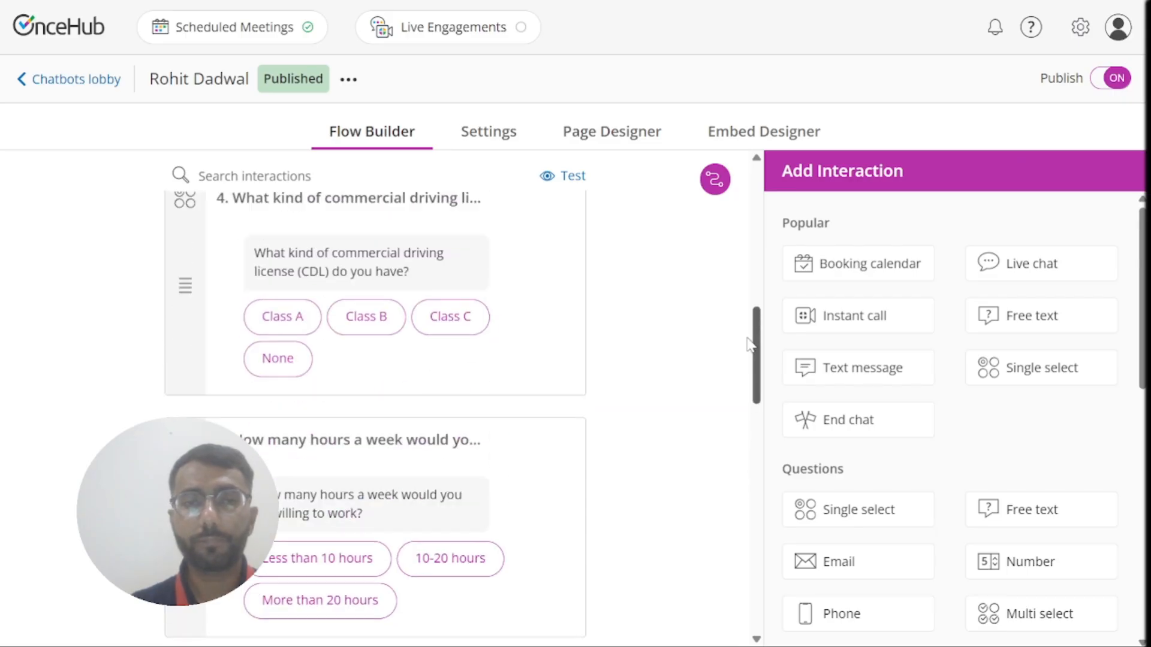
pyautogui.click(497, 273)
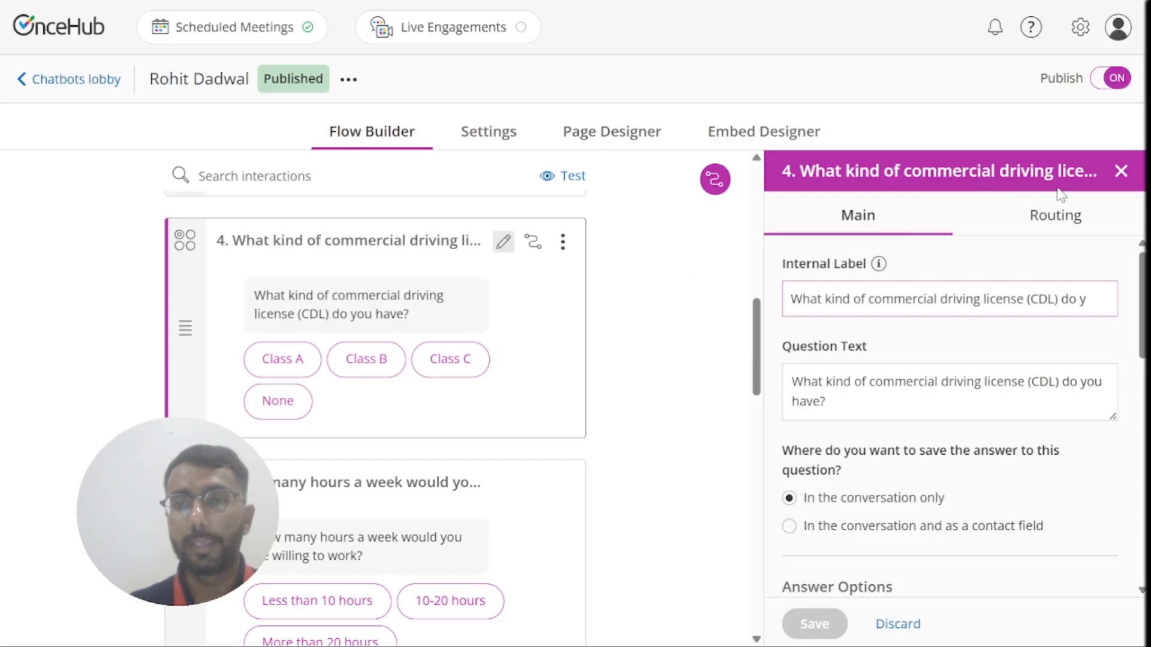
pyautogui.click(1062, 228)
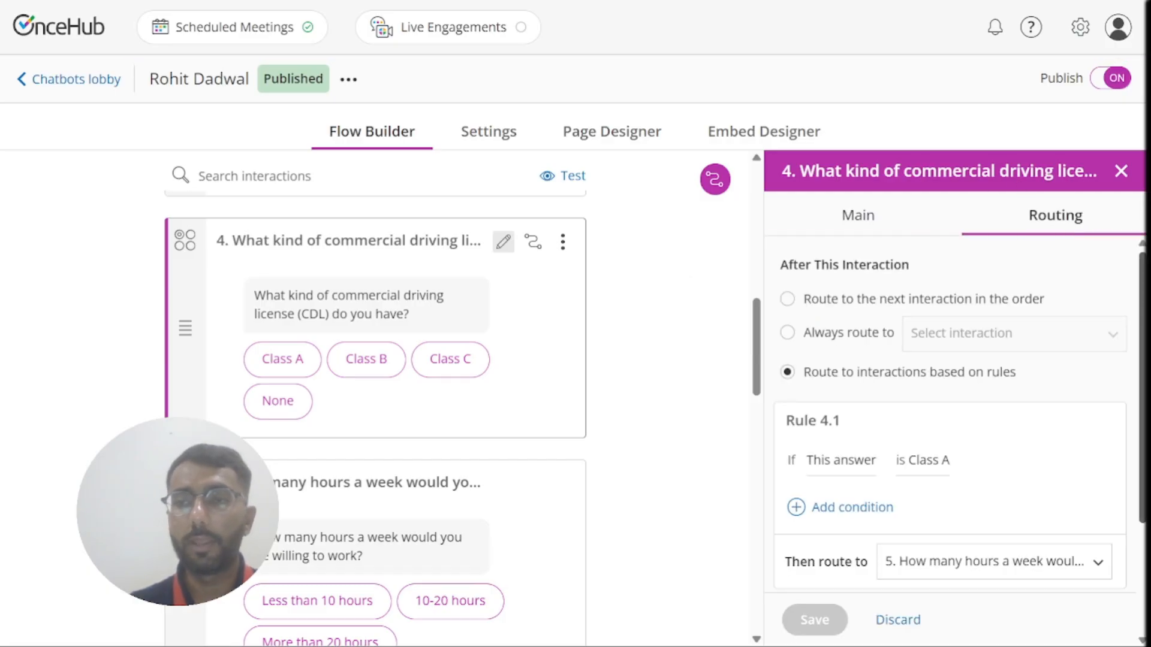
pyautogui.scroll(-2, 1146, 287)
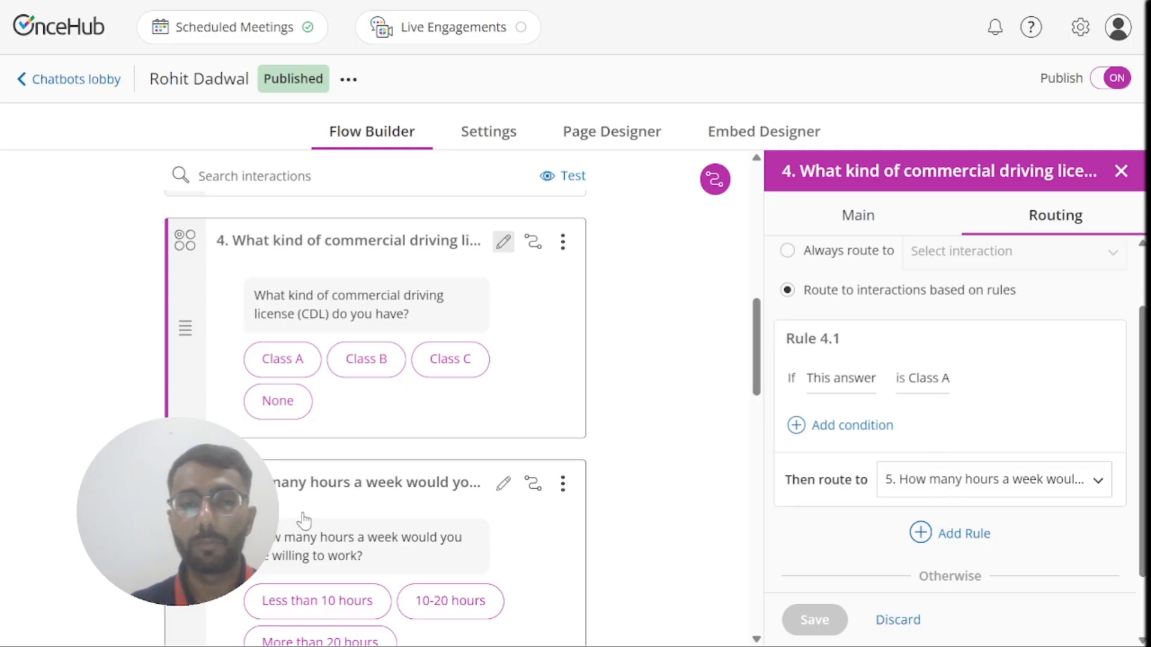
pyautogui.moveTo(504, 488)
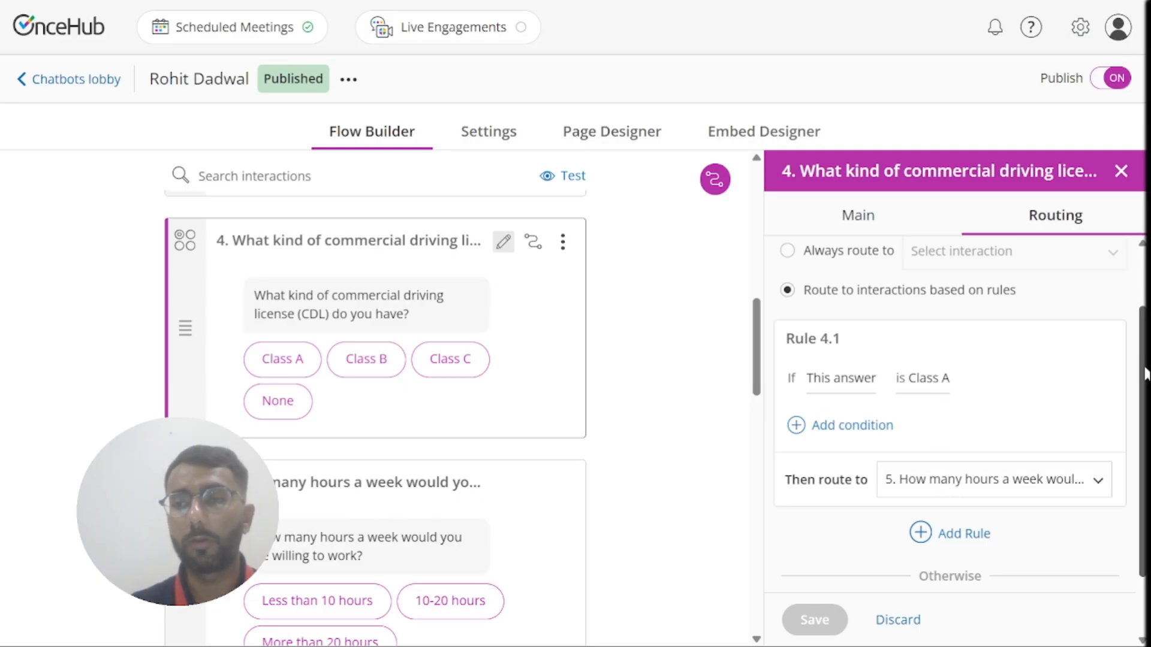
pyautogui.scroll(-2, 1144, 374)
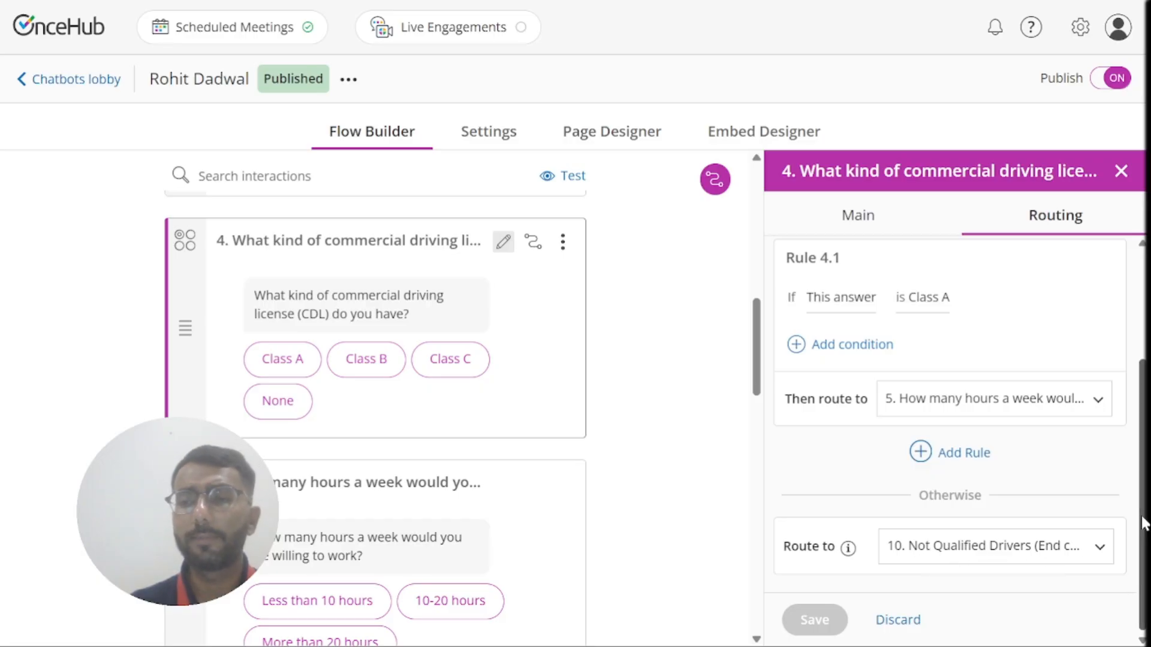
# Step: Check question 5's routing: More than 20 hours to the meeting, otherwise Not Qualified Drivers
pyautogui.click(516, 545)
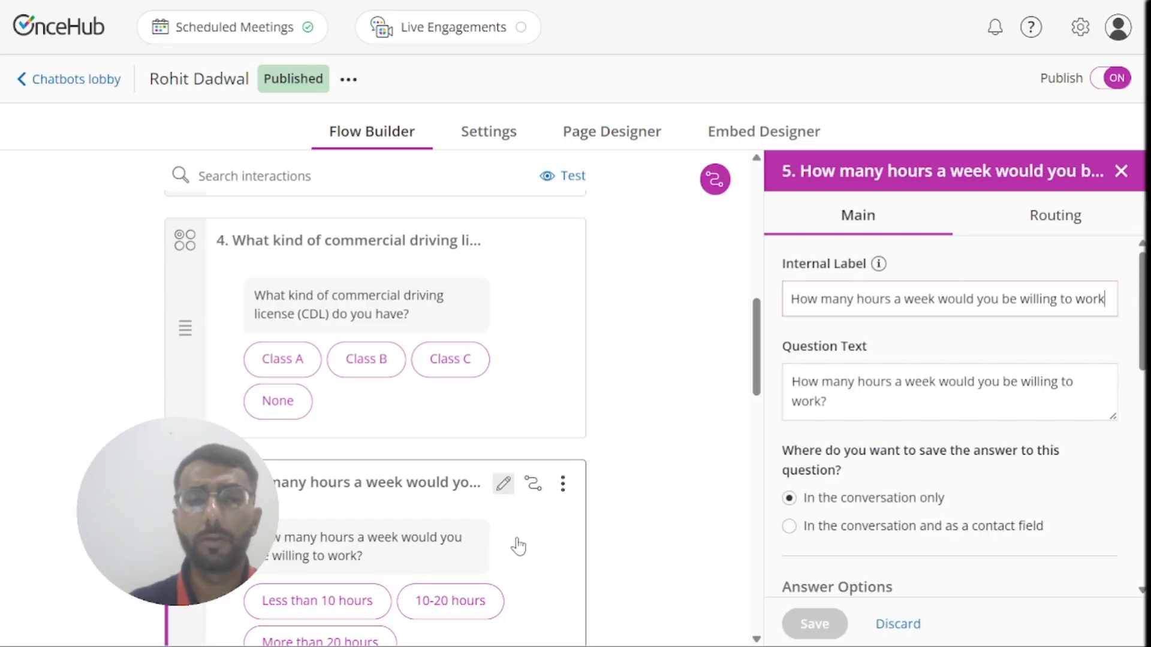
pyautogui.click(1072, 236)
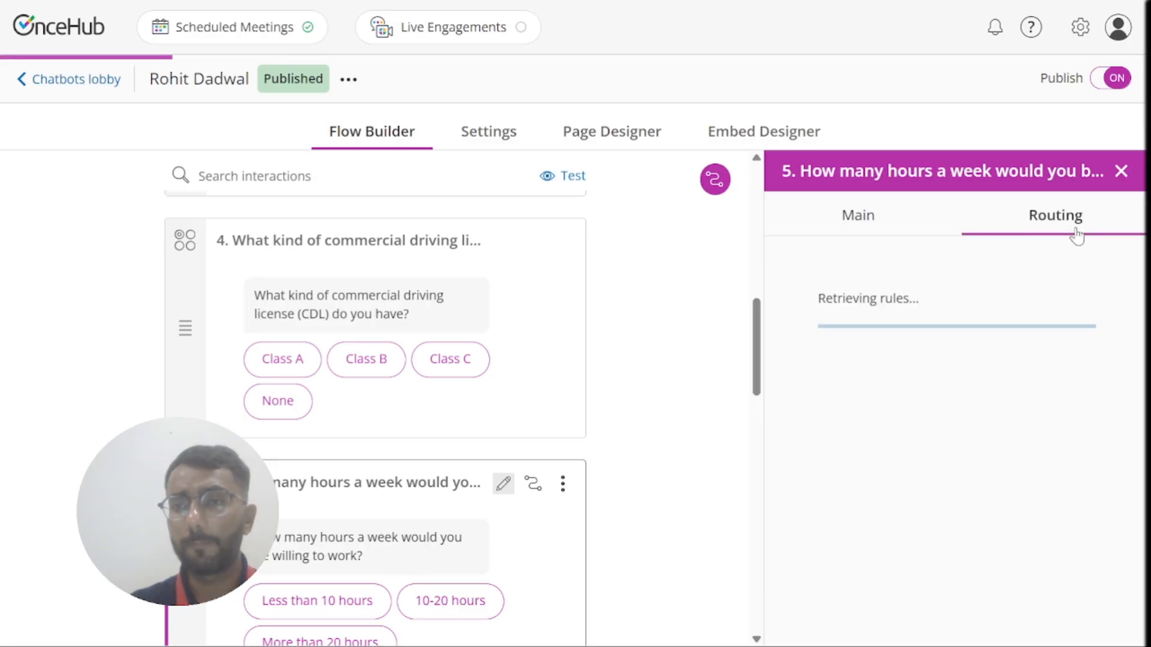
pyautogui.scroll(-2, 1073, 342)
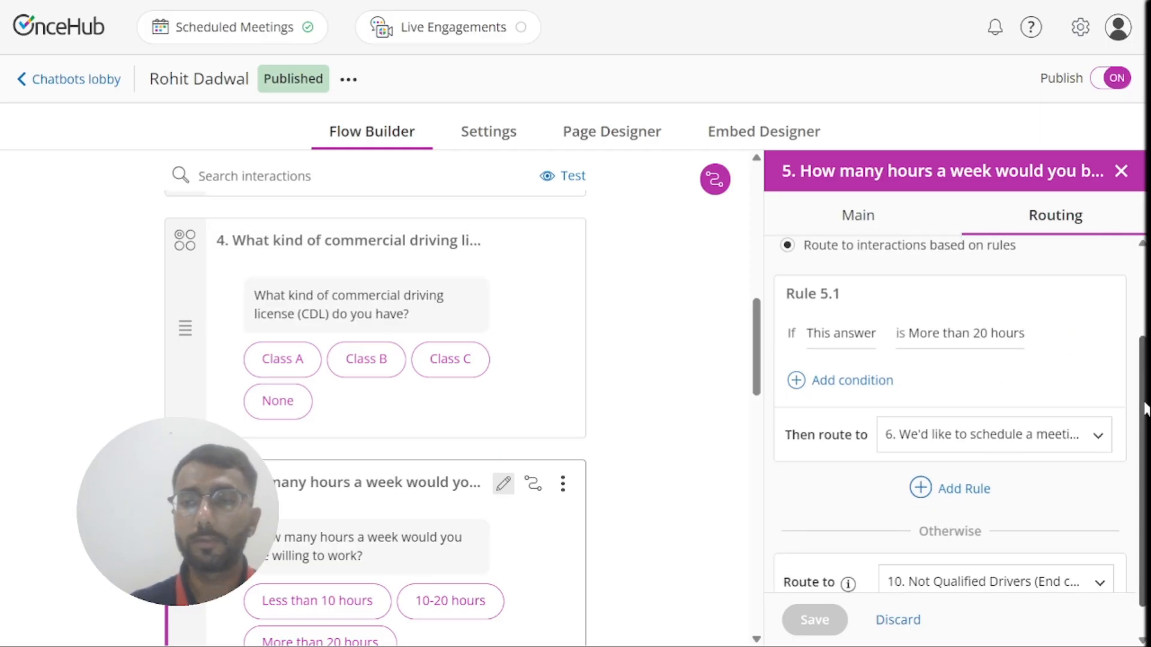
pyautogui.scroll(-1, 1145, 407)
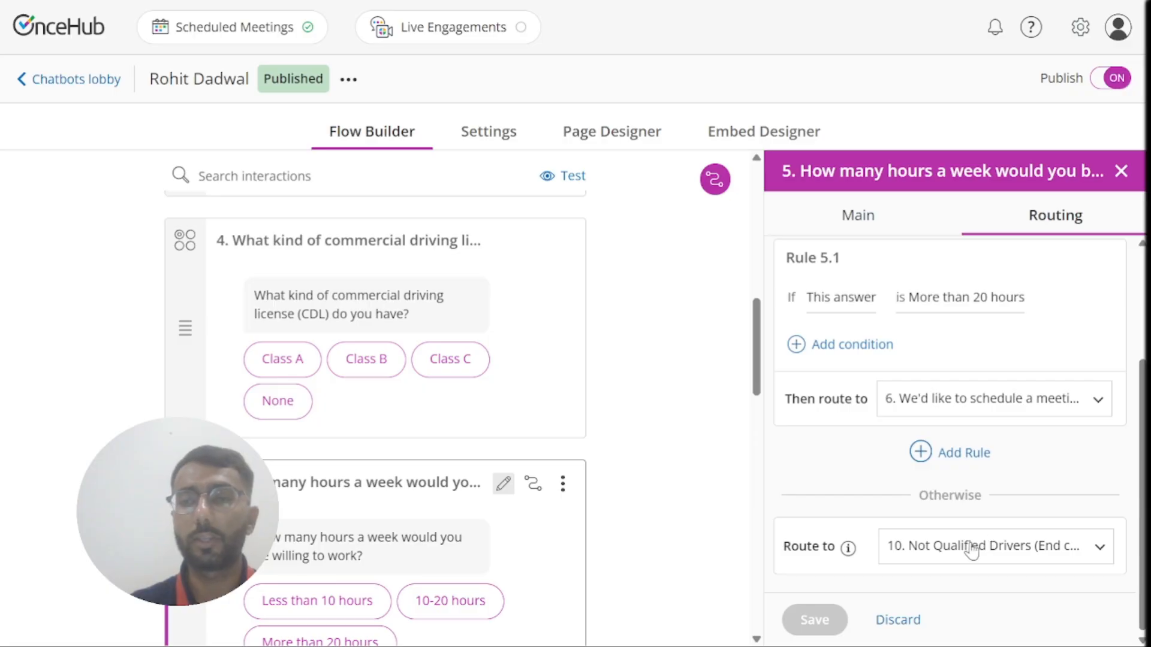
pyautogui.click(1121, 171)
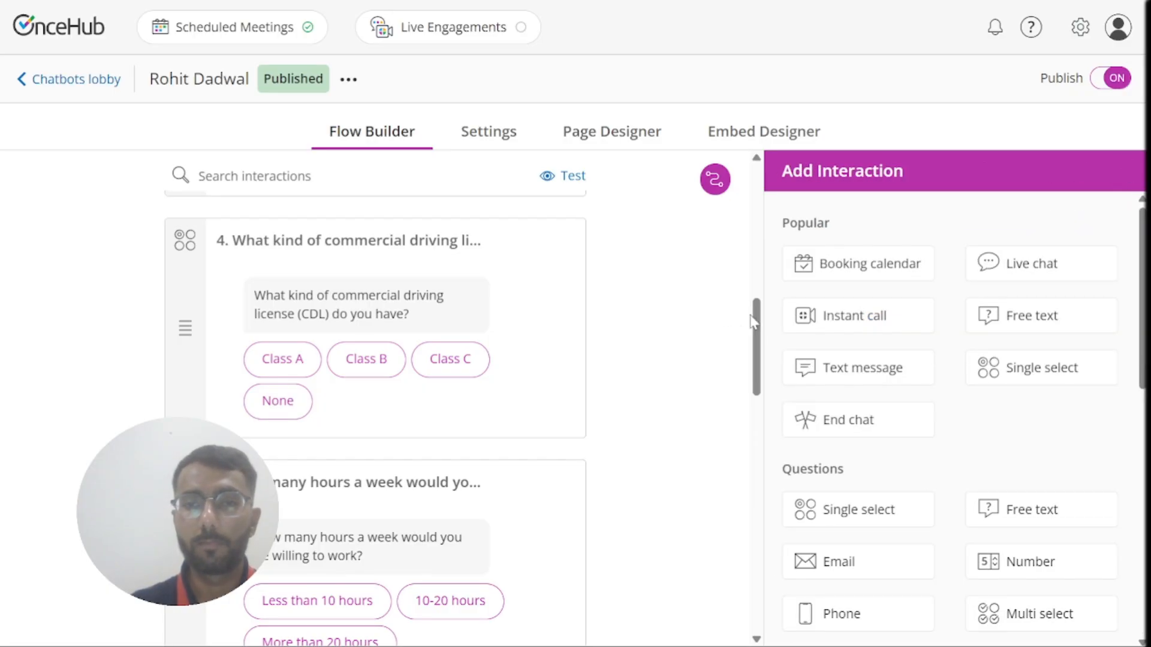
# Step: Launch the live chatbot page from the Page URL link in Page Designer
pyautogui.moveTo(753, 322); pyautogui.dragTo(766, 593)
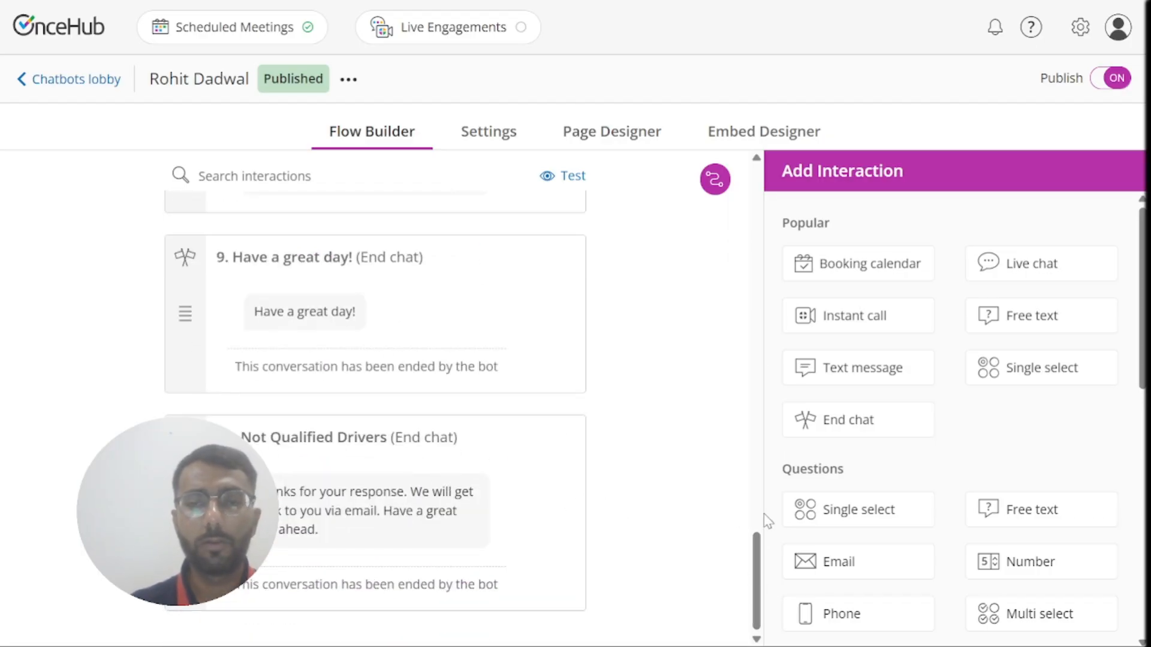
pyautogui.moveTo(755, 545); pyautogui.dragTo(717, 288)
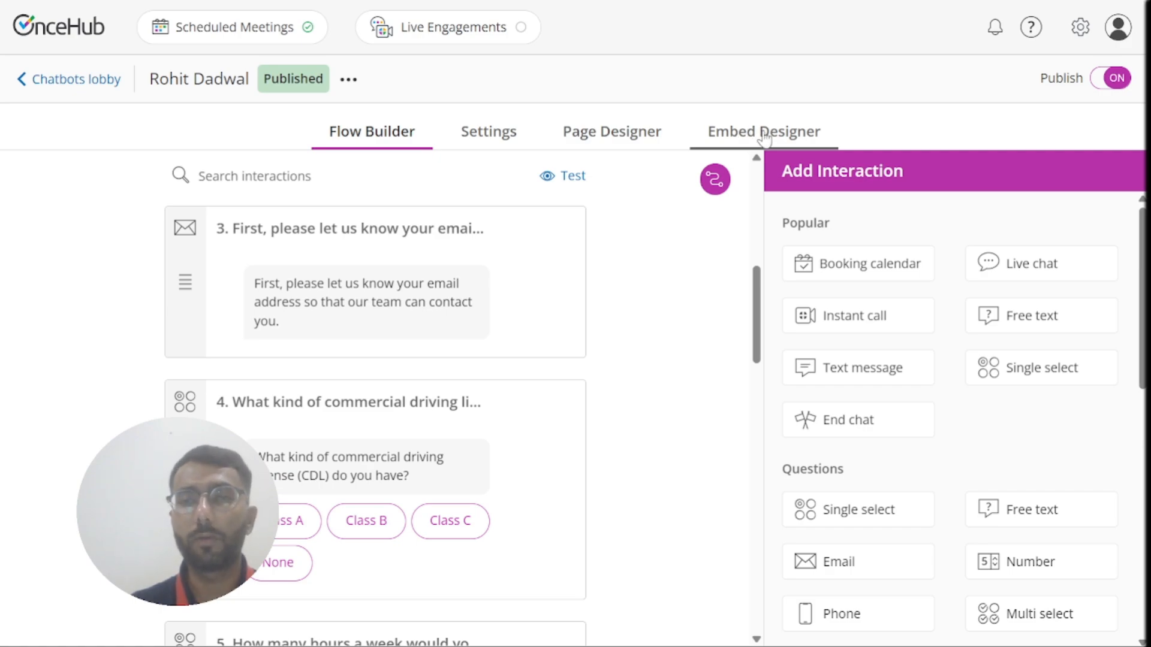
pyautogui.click(608, 137)
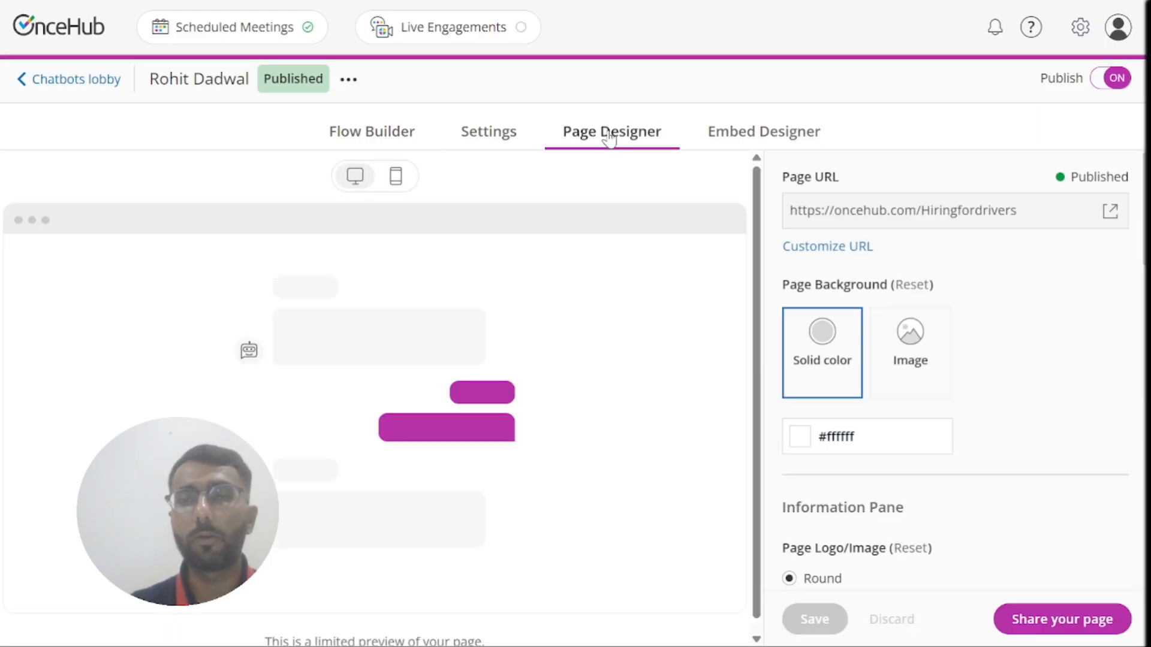
pyautogui.click(1111, 212)
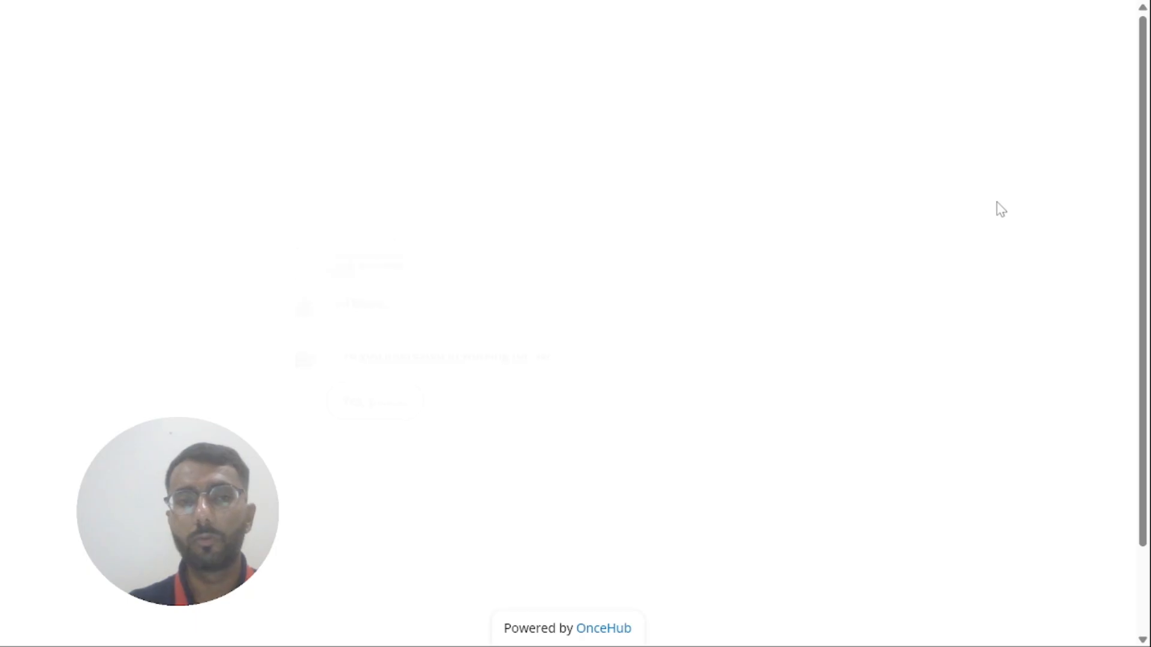
# Step: Answer Yes, please, submit an email address, then choose Class A and More than 20 hours
pyautogui.click(346, 393)
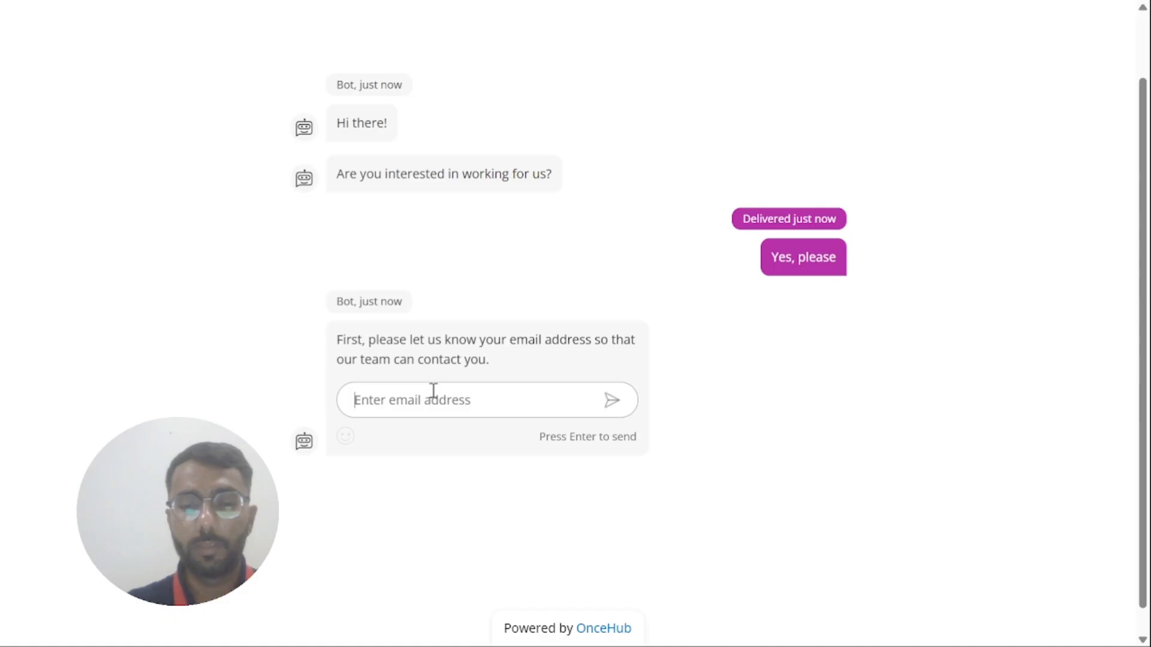
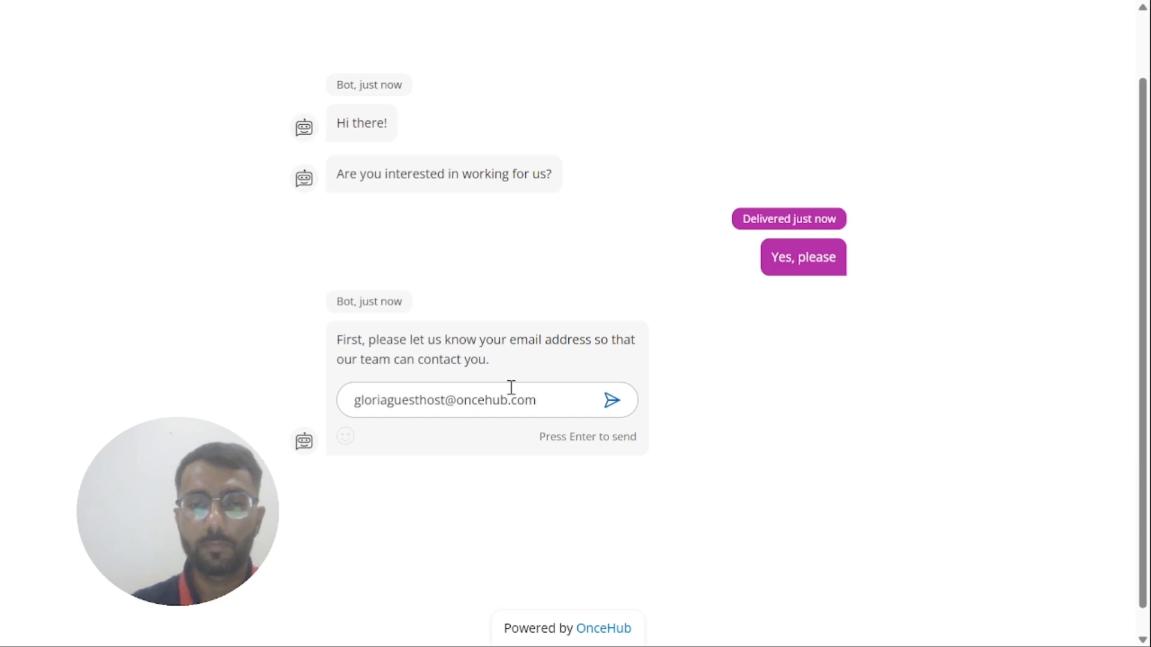
pyautogui.click(611, 402)
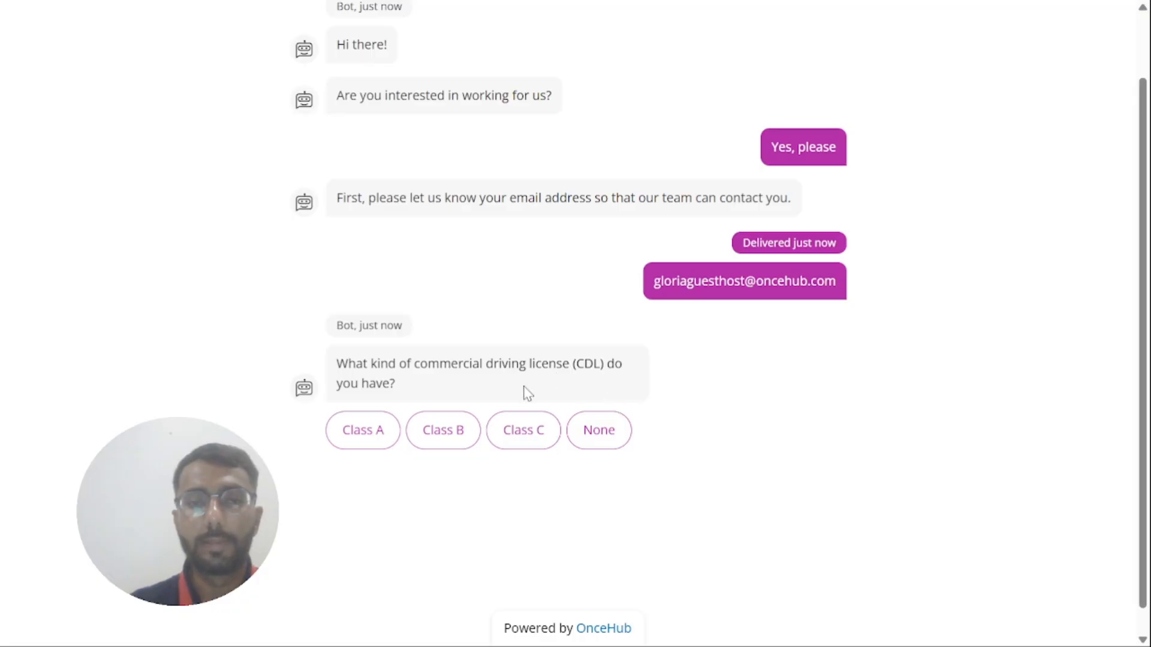
pyautogui.click(364, 431)
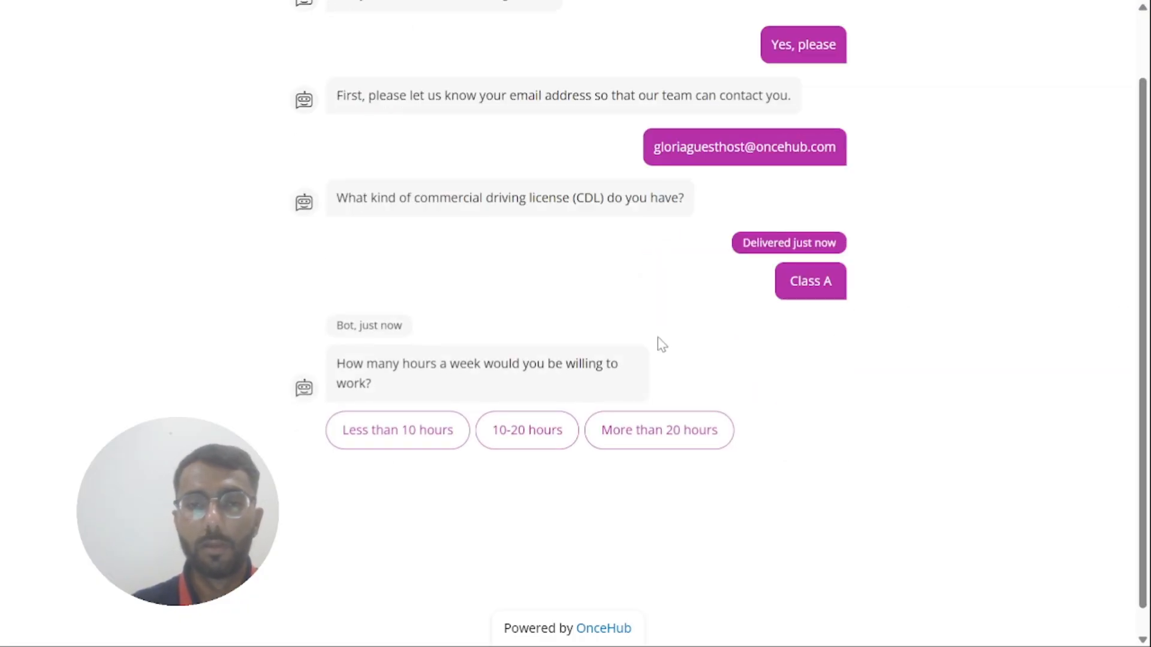
pyautogui.click(681, 427)
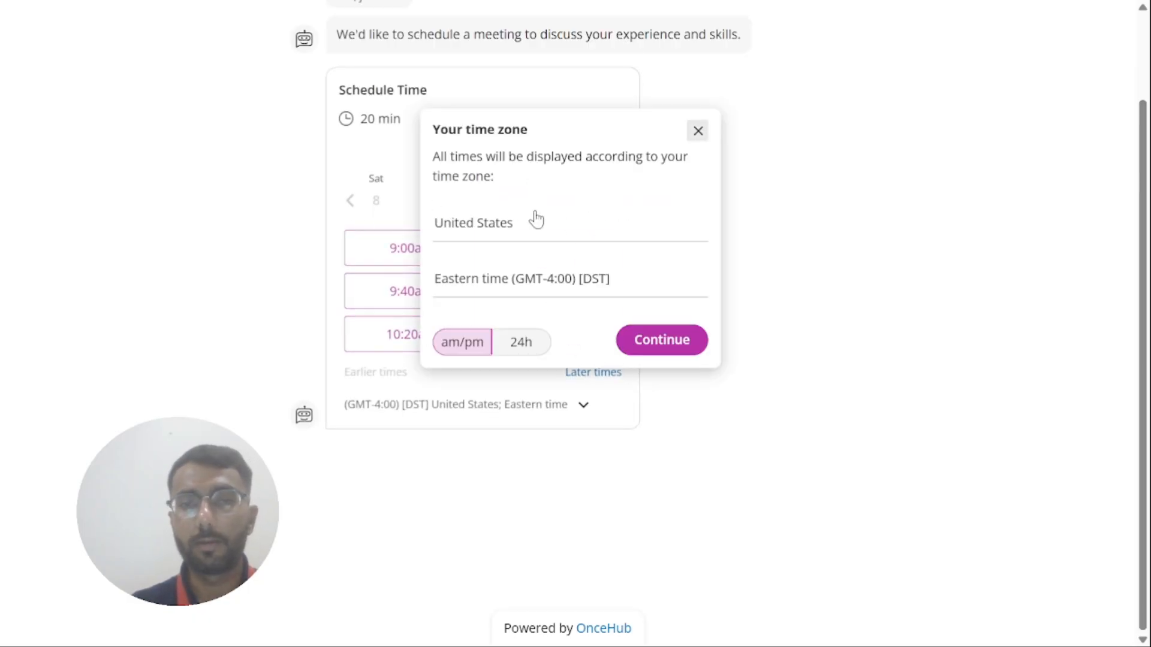
# Step: Accept the suggested time zone and pick the 10:20am slot on Friday, August 14
pyautogui.click(671, 344)
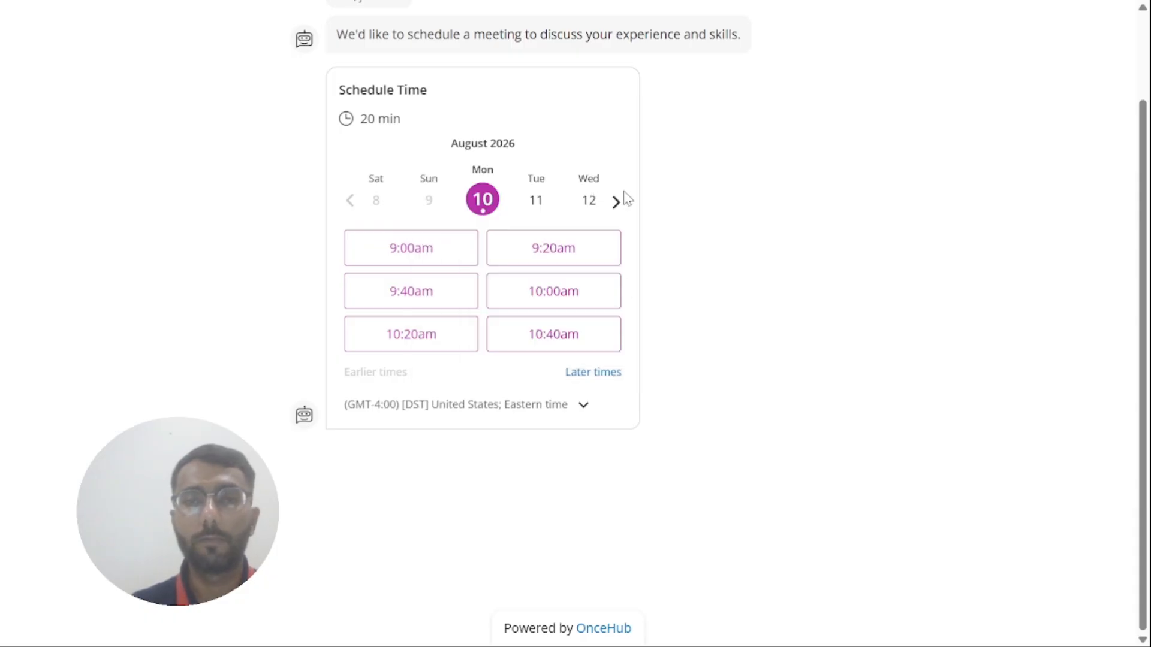
pyautogui.click(616, 213)
pyautogui.click(617, 213)
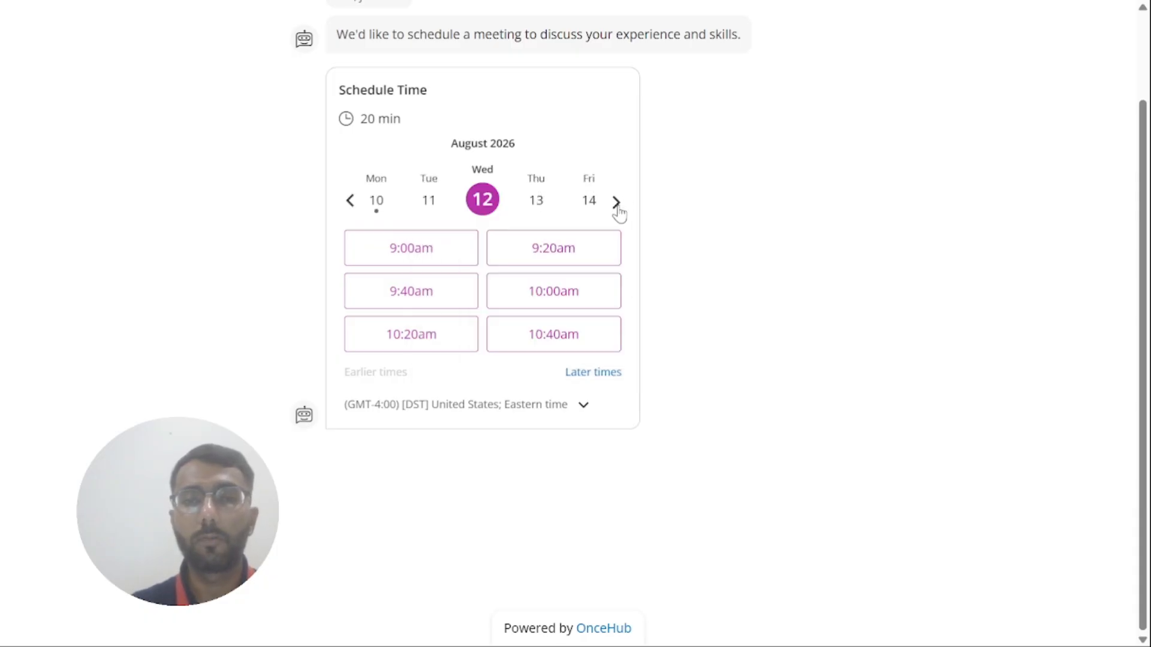
pyautogui.click(591, 203)
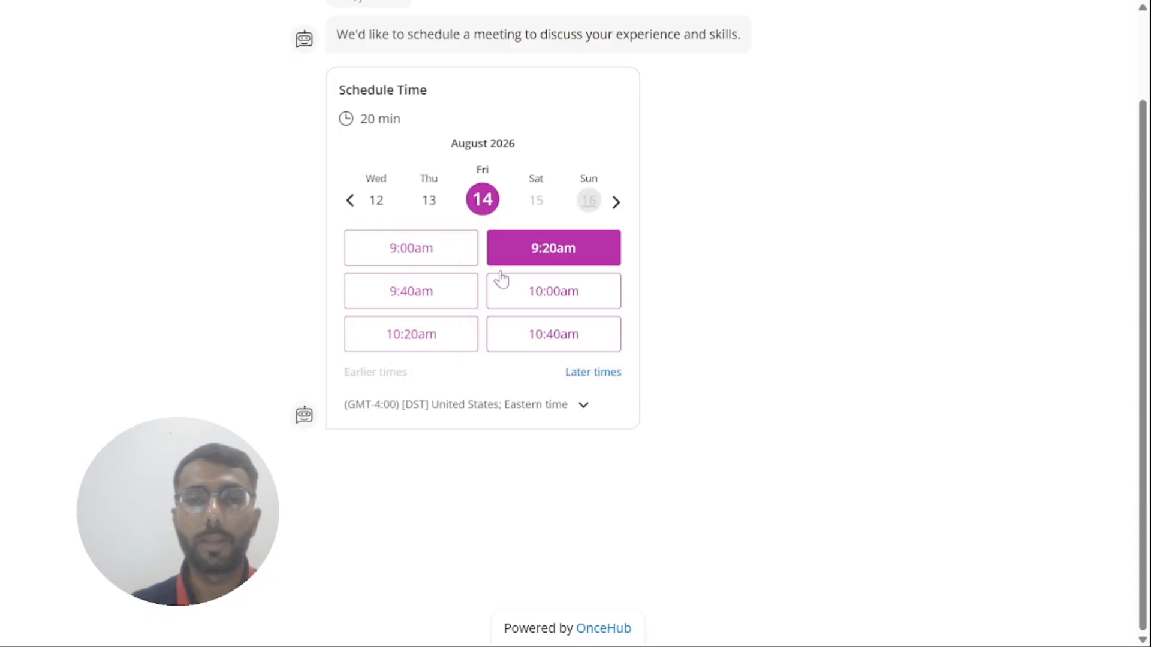
pyautogui.click(413, 338)
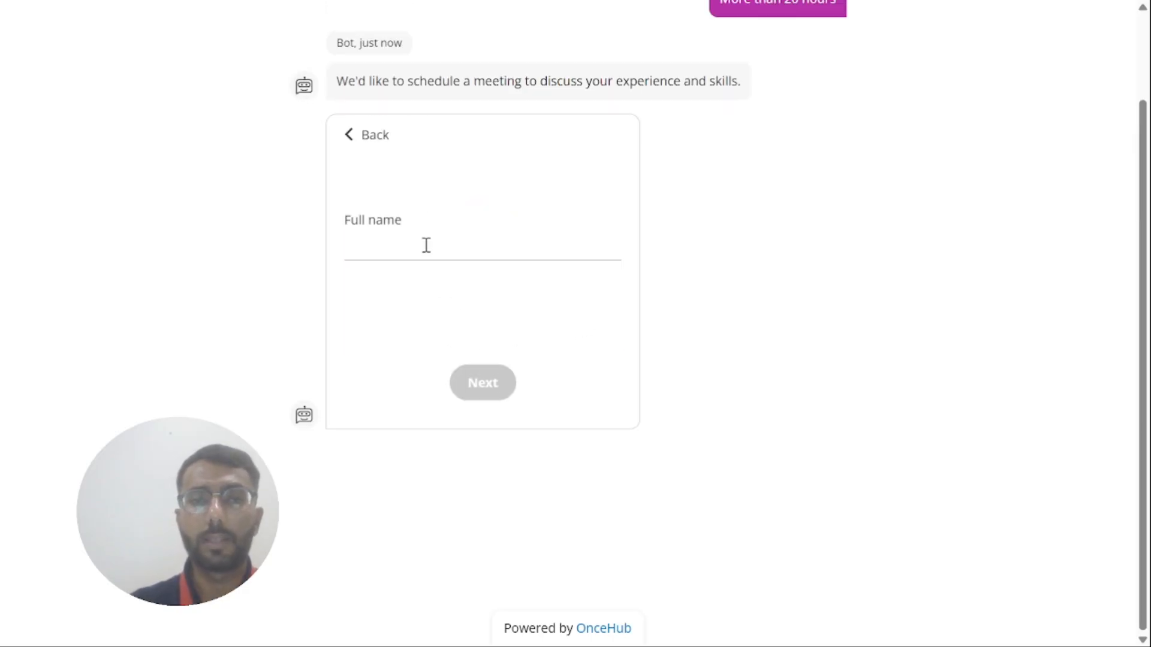
# Step: Enter the attendee's full name and confirm the meeting booking
pyautogui.click(426, 246)
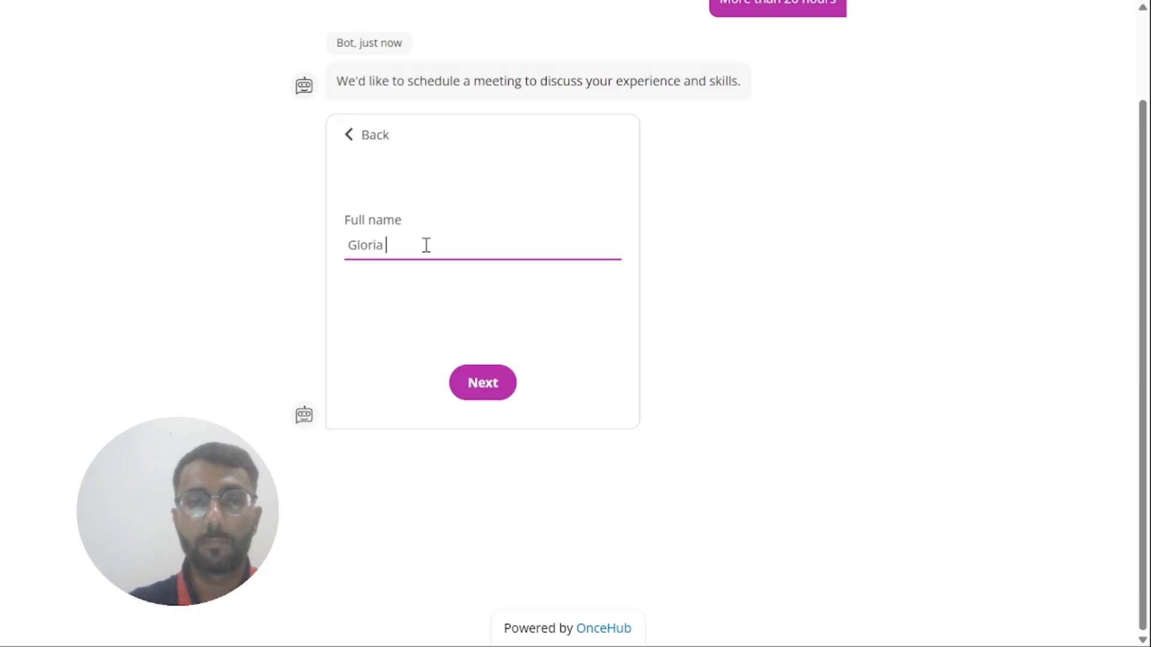
pyautogui.click(502, 389)
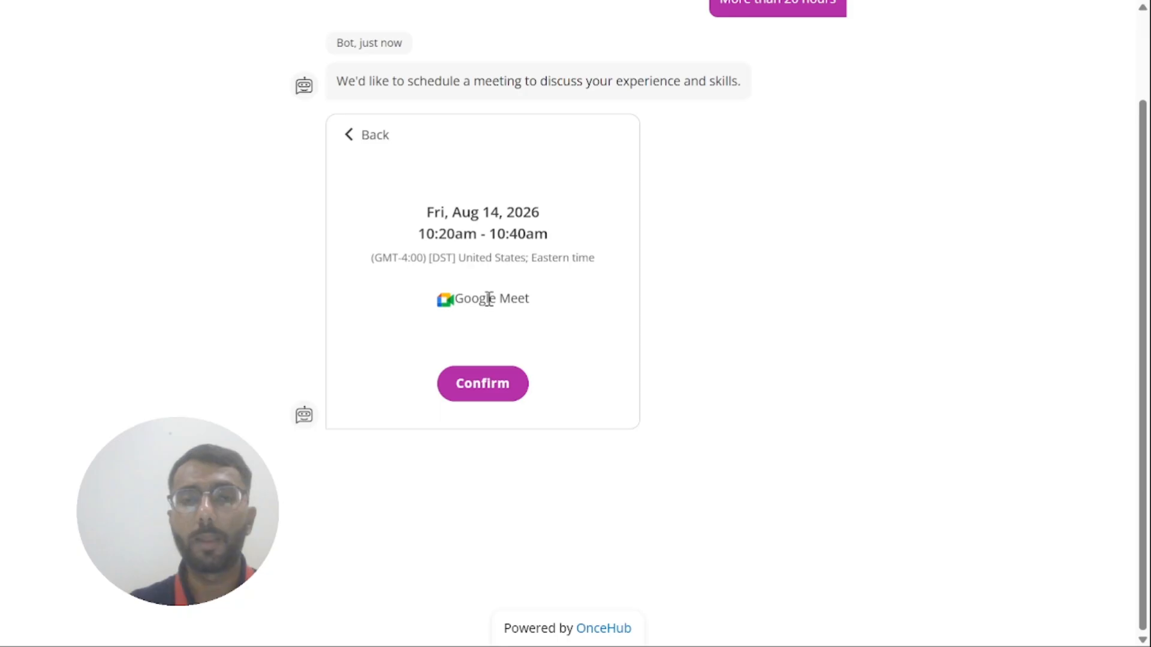
pyautogui.click(473, 386)
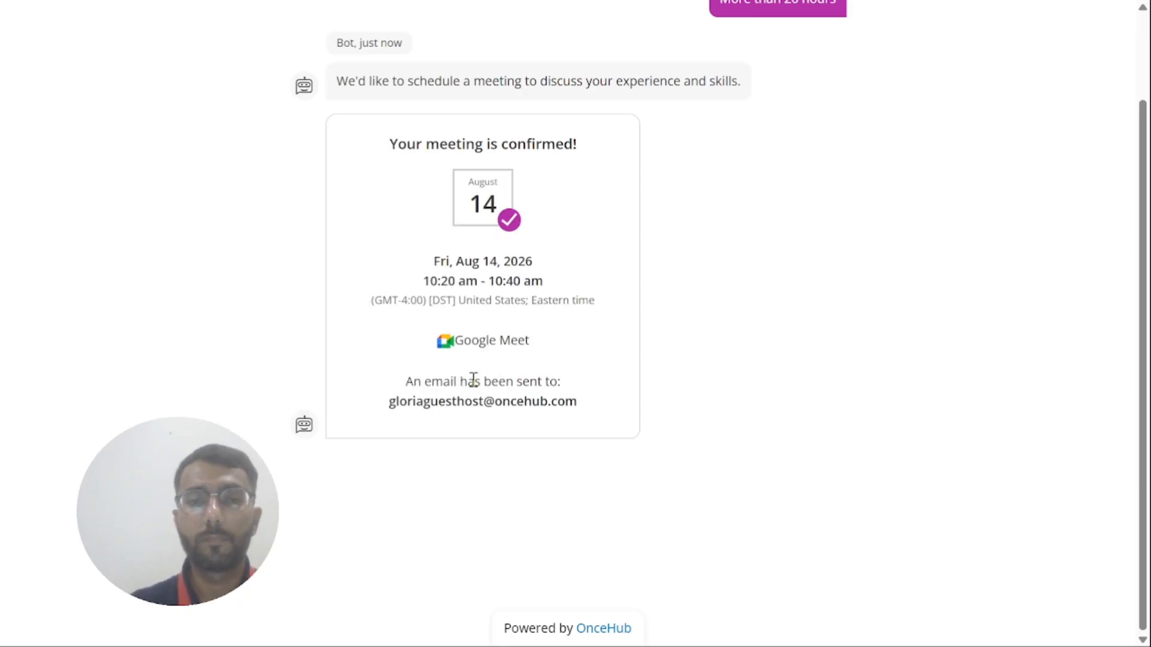